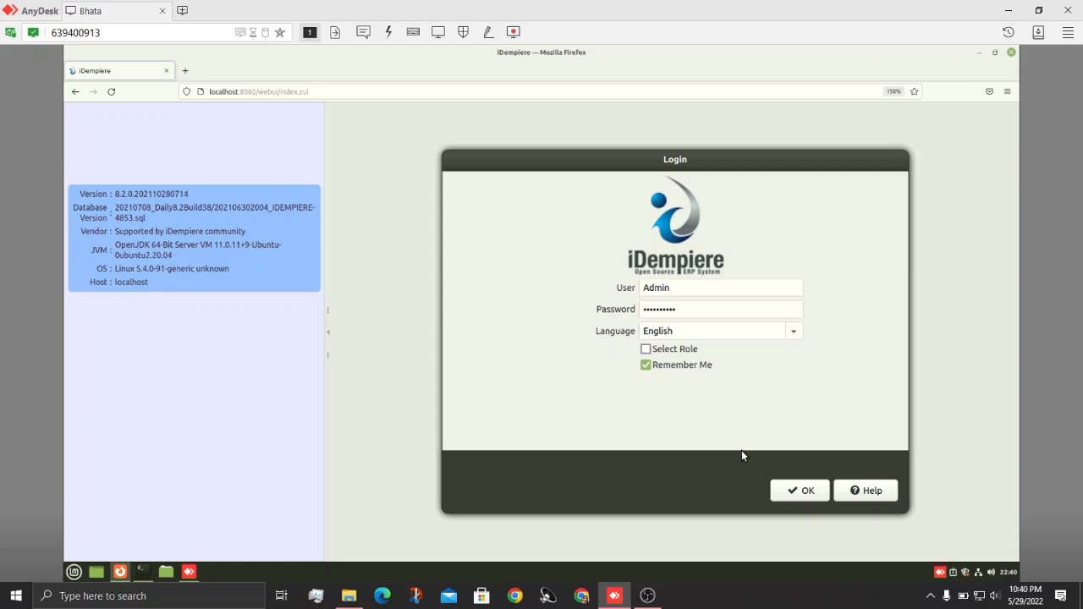
Step: Log in to iDempiere with the prefilled user and password
{"action": "left_click", "coordinate": [793, 491]}
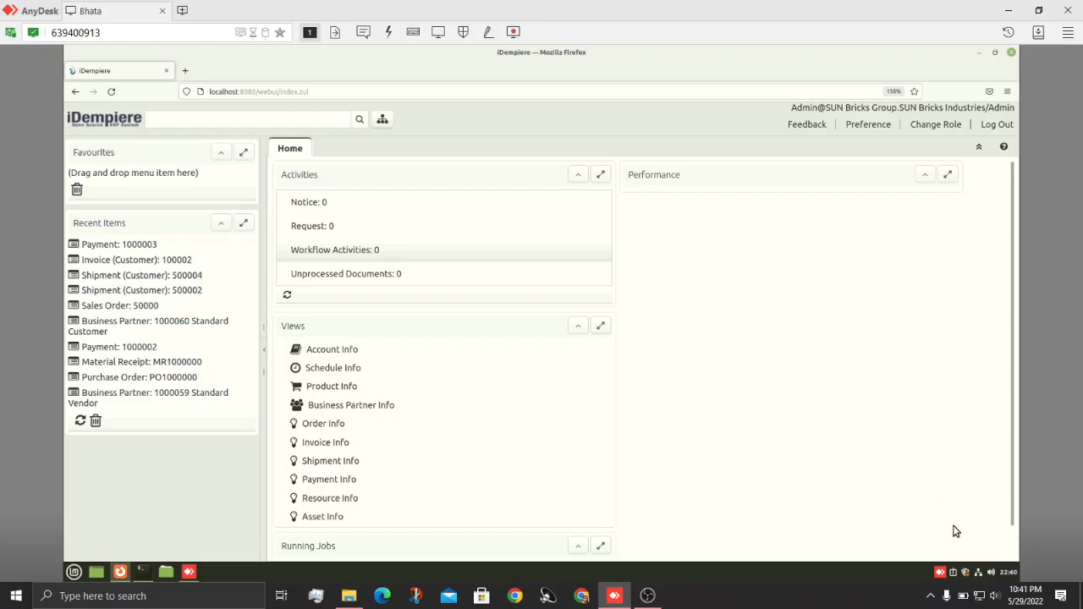
{"action": "left_click", "coordinate": [979, 597]}
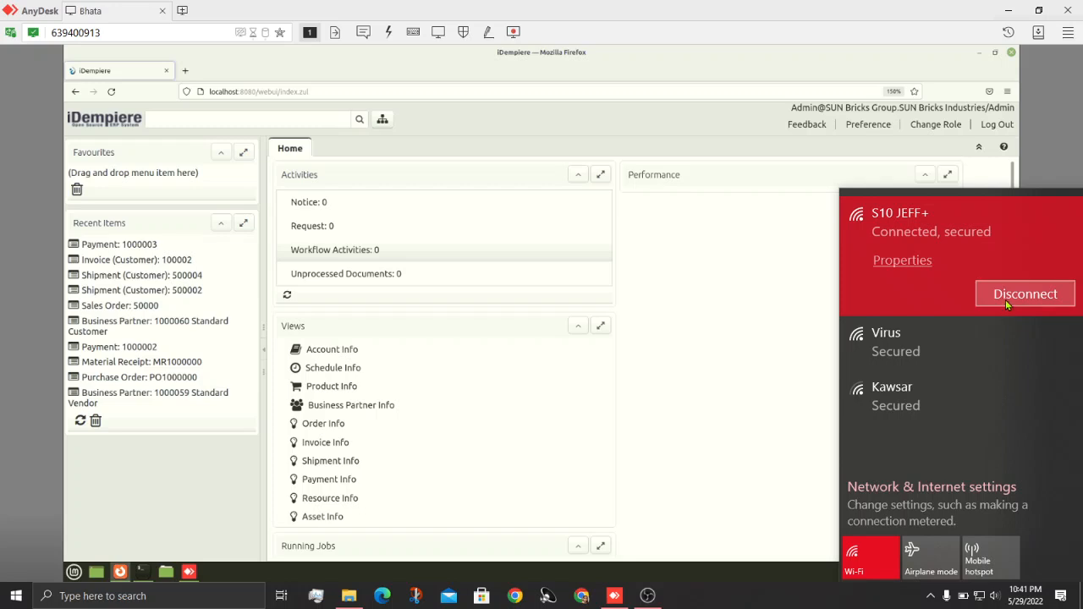
{"action": "left_click", "coordinate": [432, 137]}
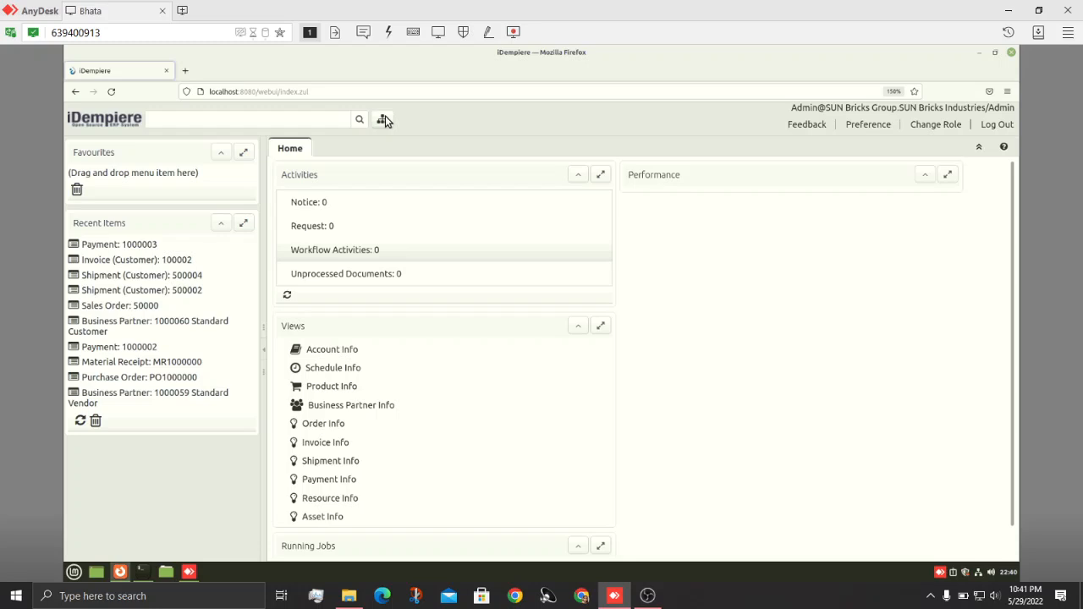
Step: Search the application for "invoice"
{"action": "left_click", "coordinate": [343, 120]}
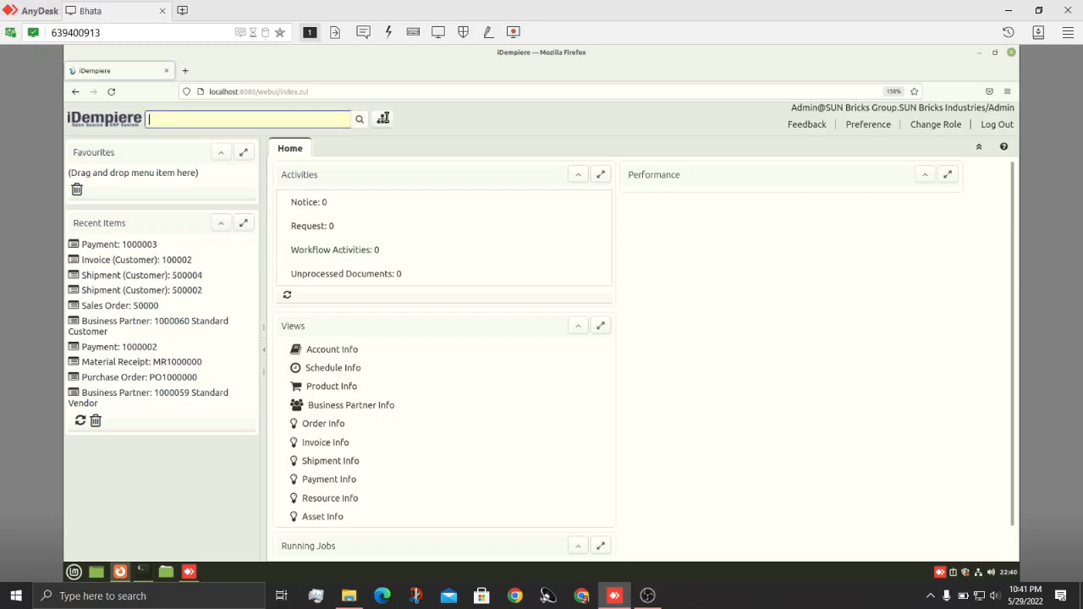
{"action": "type", "text": "in"}
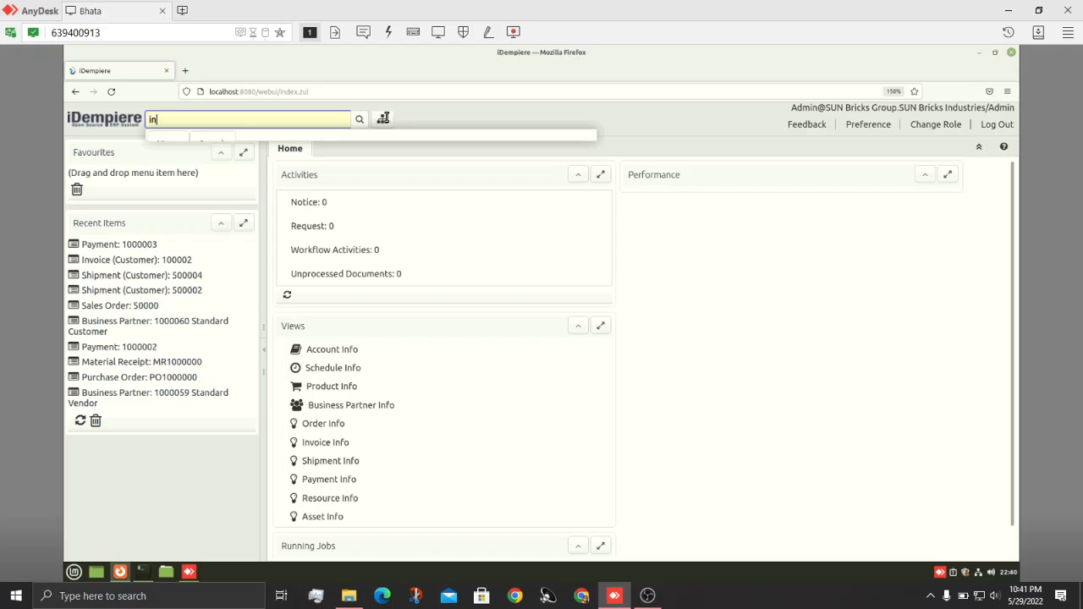
{"action": "type", "text": "voice"}
Step: Open the Invoice (Vendor) window from the Requisition-to-Invoice group
{"action": "left_click", "coordinate": [383, 118]}
{"action": "left_click", "coordinate": [385, 120]}
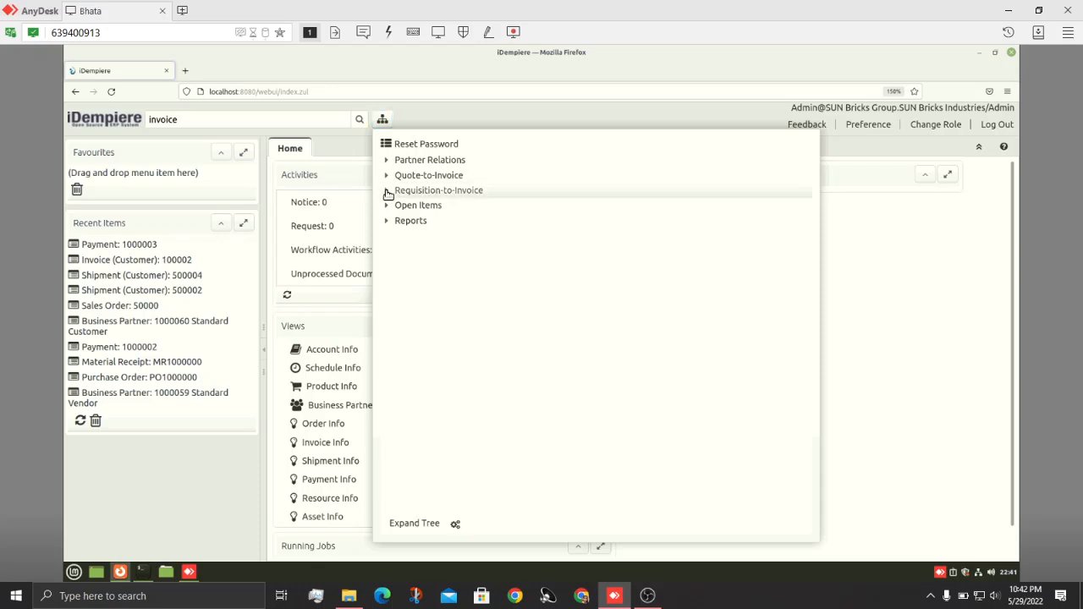
{"action": "left_click", "coordinate": [387, 191]}
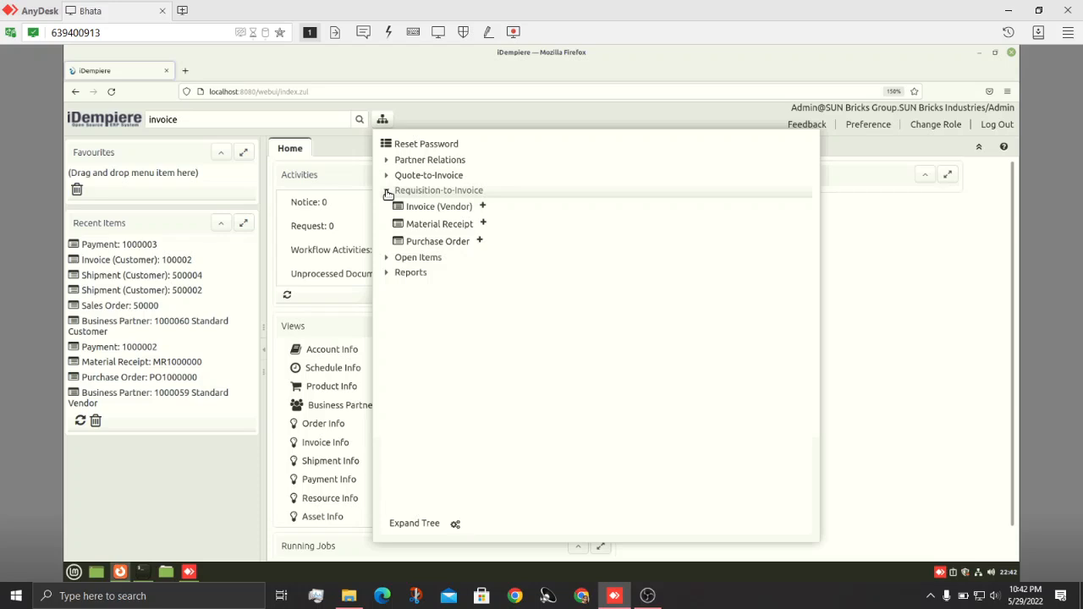
{"action": "left_click", "coordinate": [460, 209]}
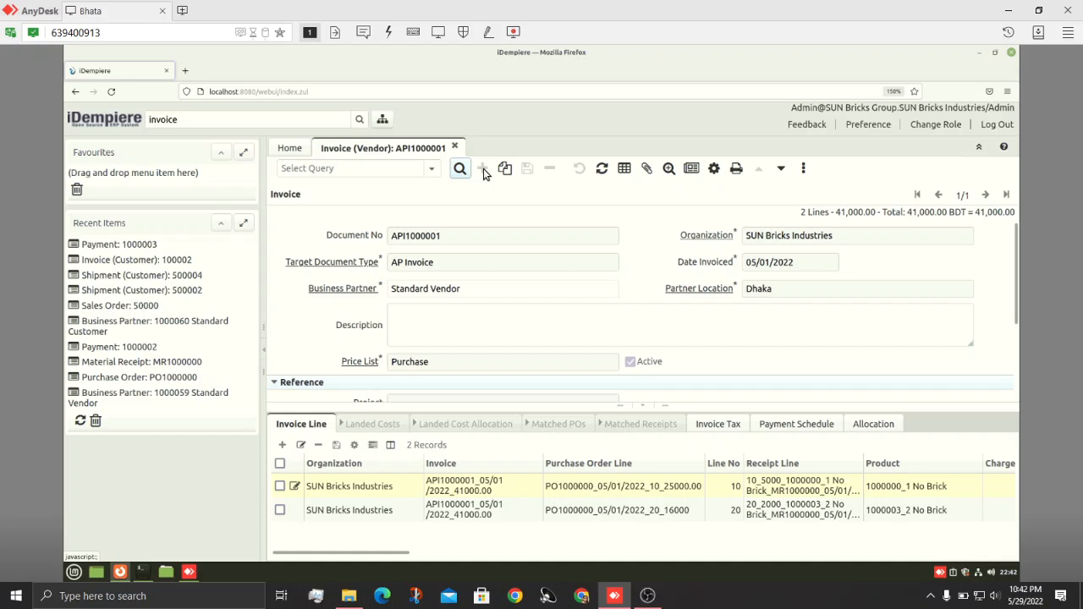
Step: Create a new vendor invoice with target document type AP Invoice and business partner Standard Vendor
{"action": "left_click", "coordinate": [483, 168]}
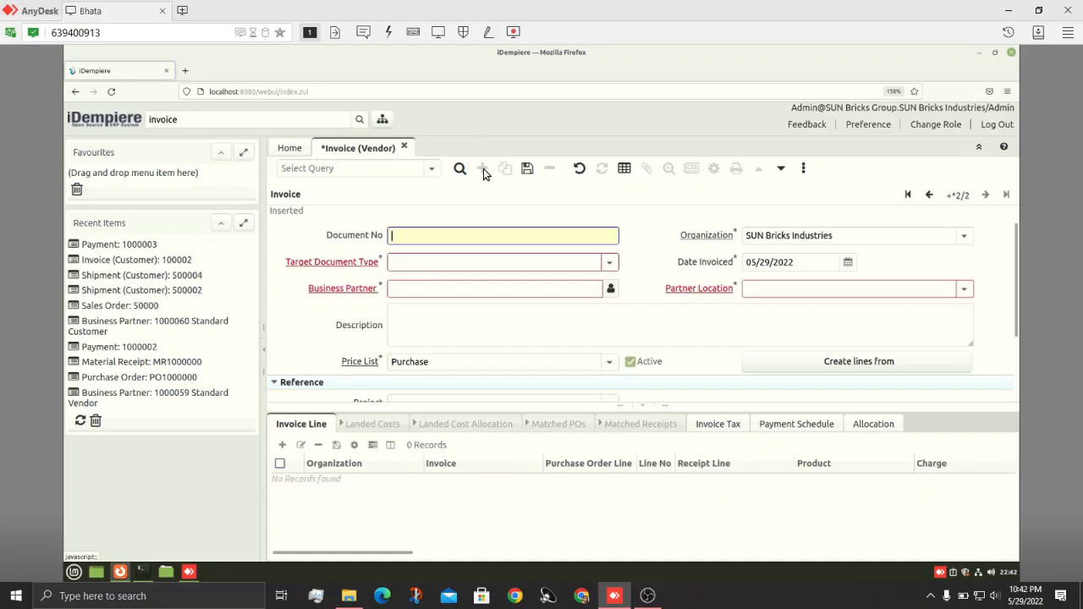
{"action": "left_click", "coordinate": [613, 265]}
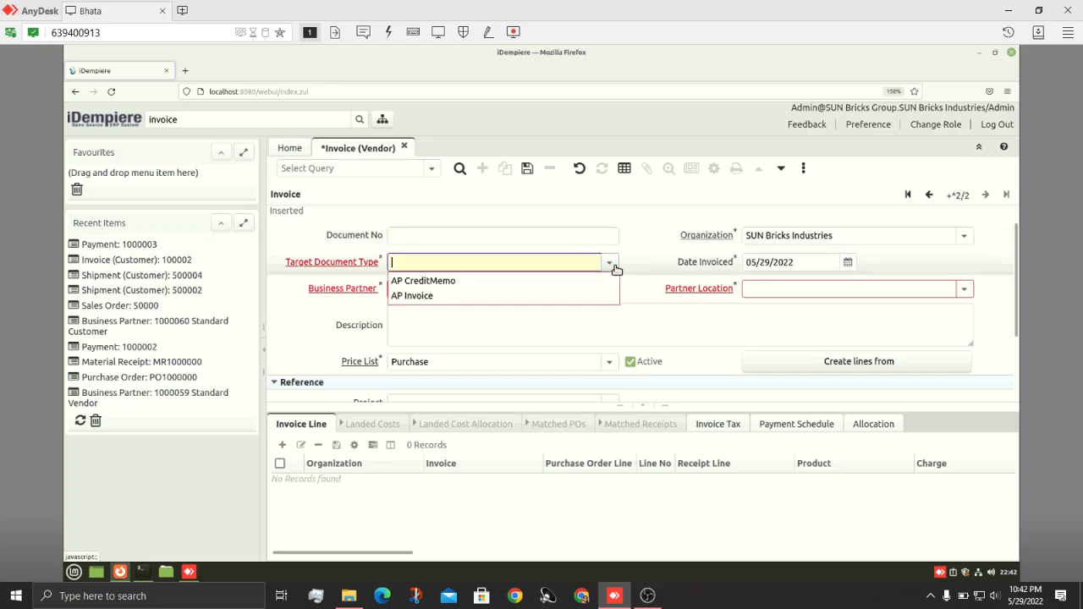
{"action": "left_click", "coordinate": [465, 296]}
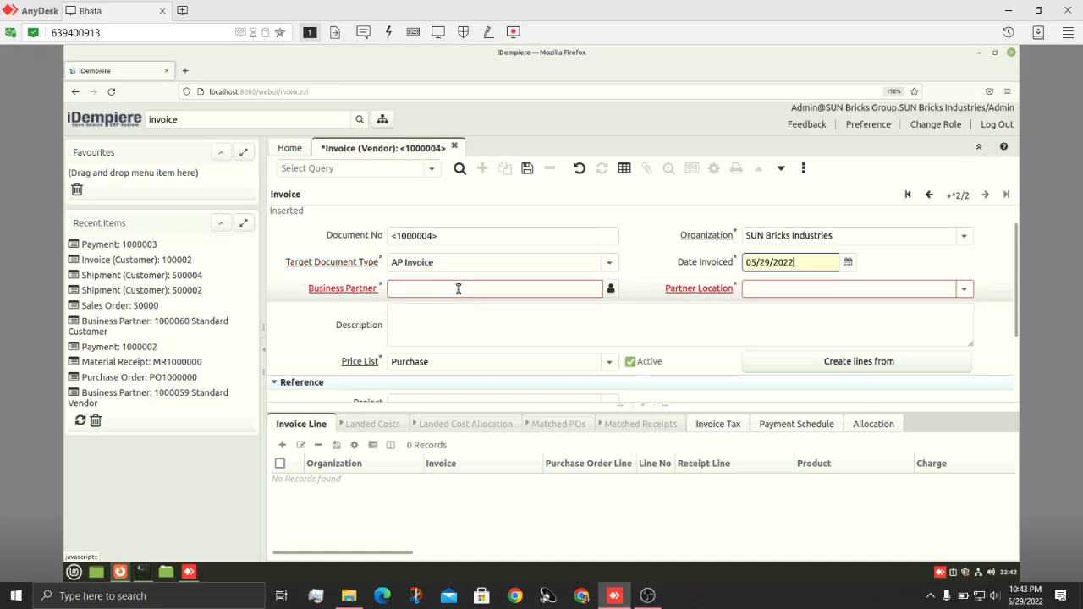
{"action": "left_click", "coordinate": [458, 288]}
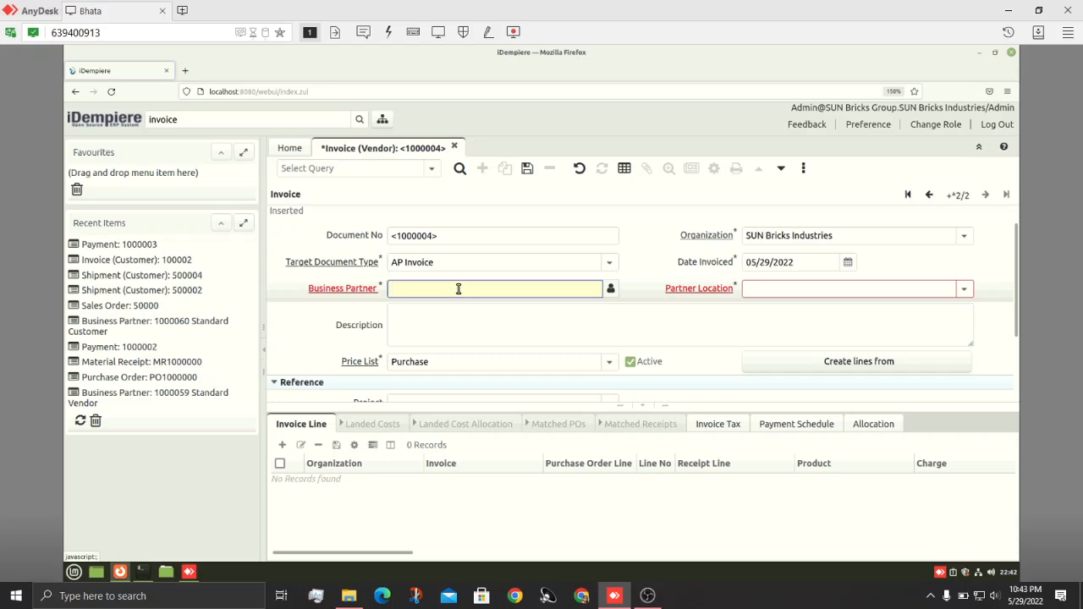
{"action": "type", "text": "Standard vendor"}
{"action": "key", "text": "Tab"}
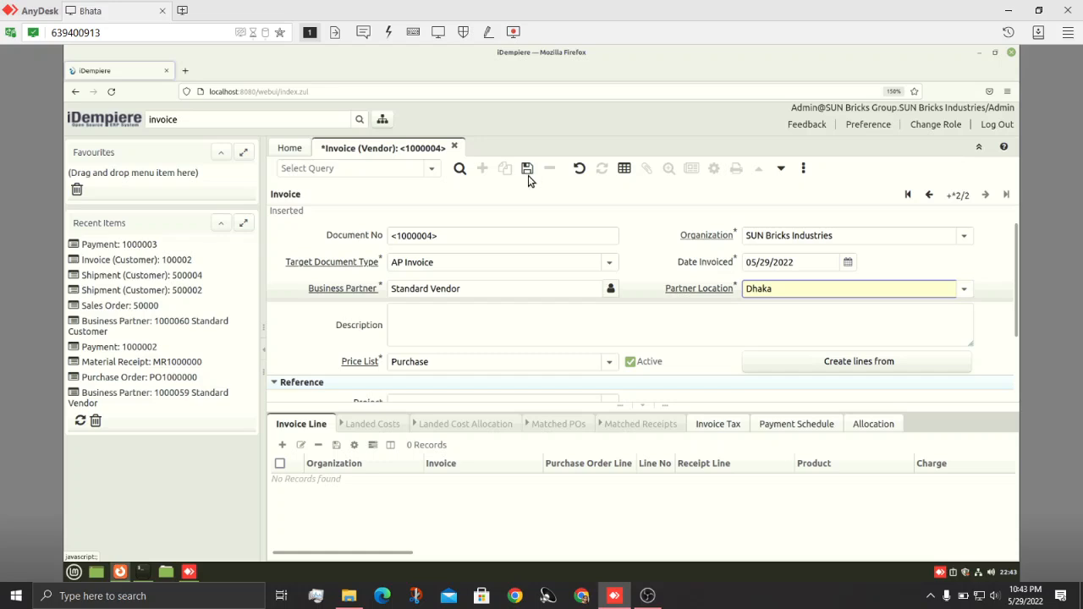
Step: Add a new invoice line to the vendor invoice and set its charge to Salary
{"action": "left_click", "coordinate": [302, 424]}
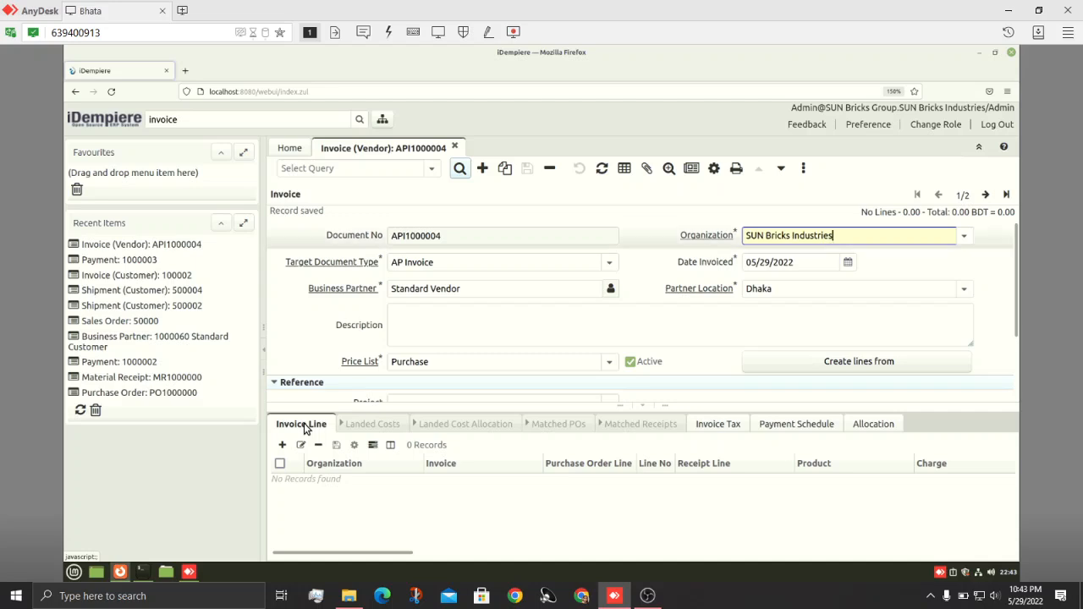
{"action": "left_click", "coordinate": [303, 424]}
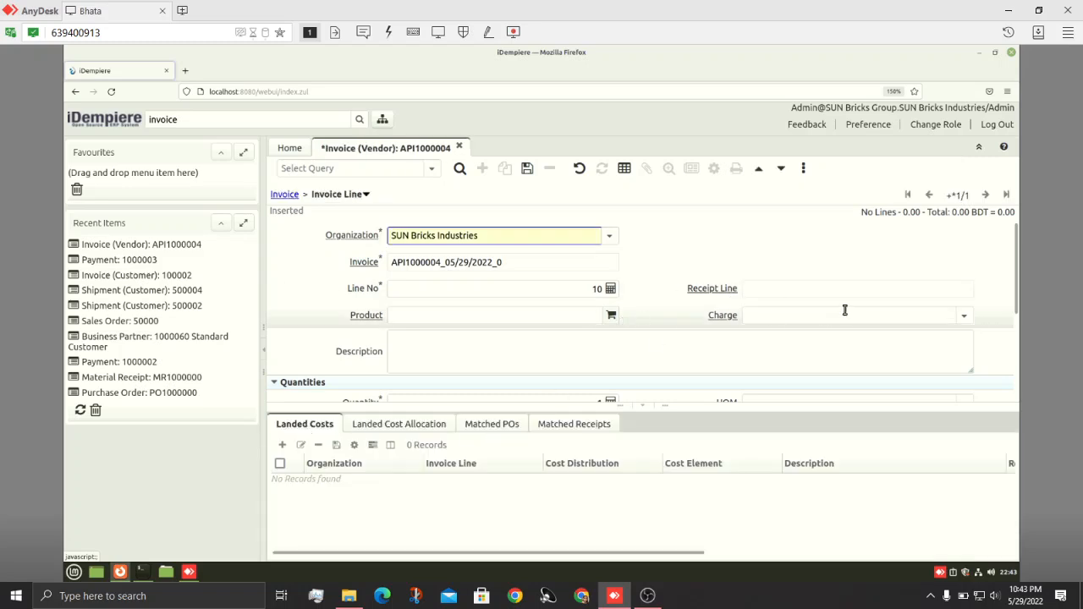
{"action": "left_click", "coordinate": [965, 317]}
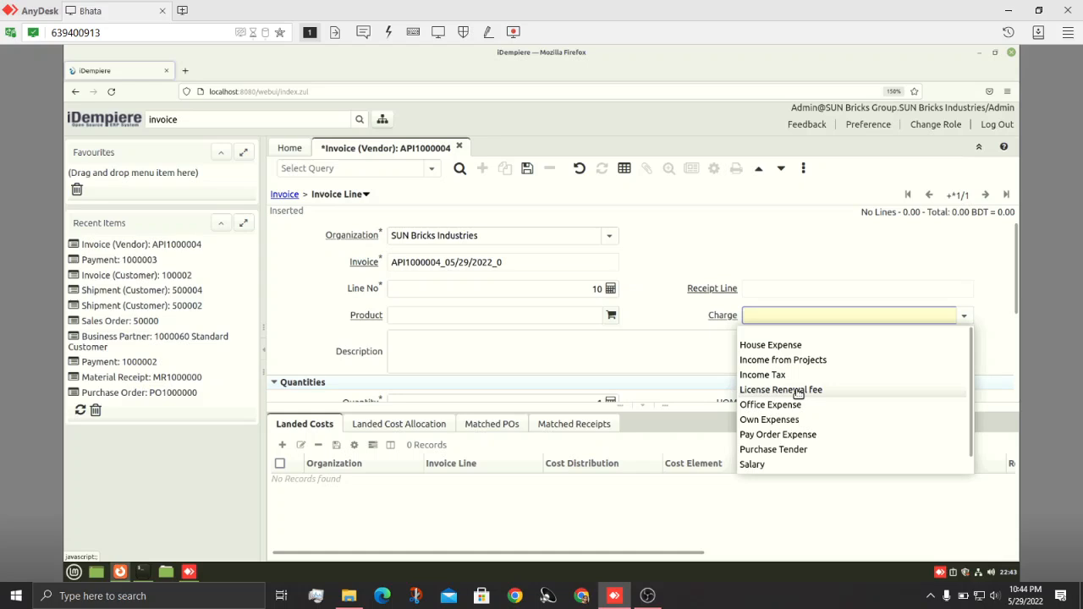
{"action": "scroll", "coordinate": [798, 393], "scroll_direction": "down", "scroll_amount": 1}
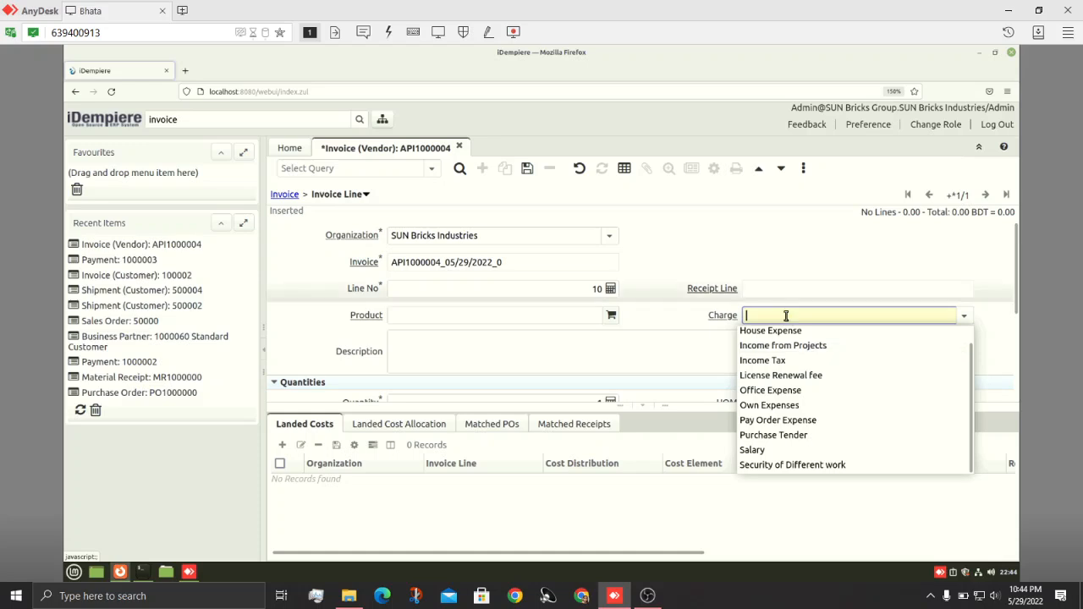
{"action": "type", "text": "Salary"}
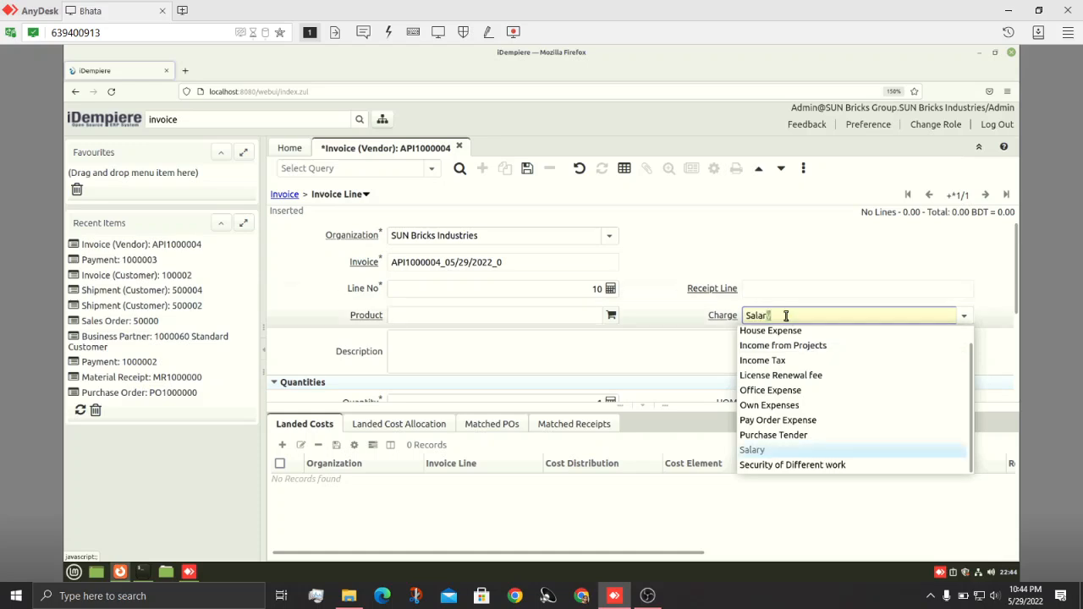
{"action": "key", "text": "Tab"}
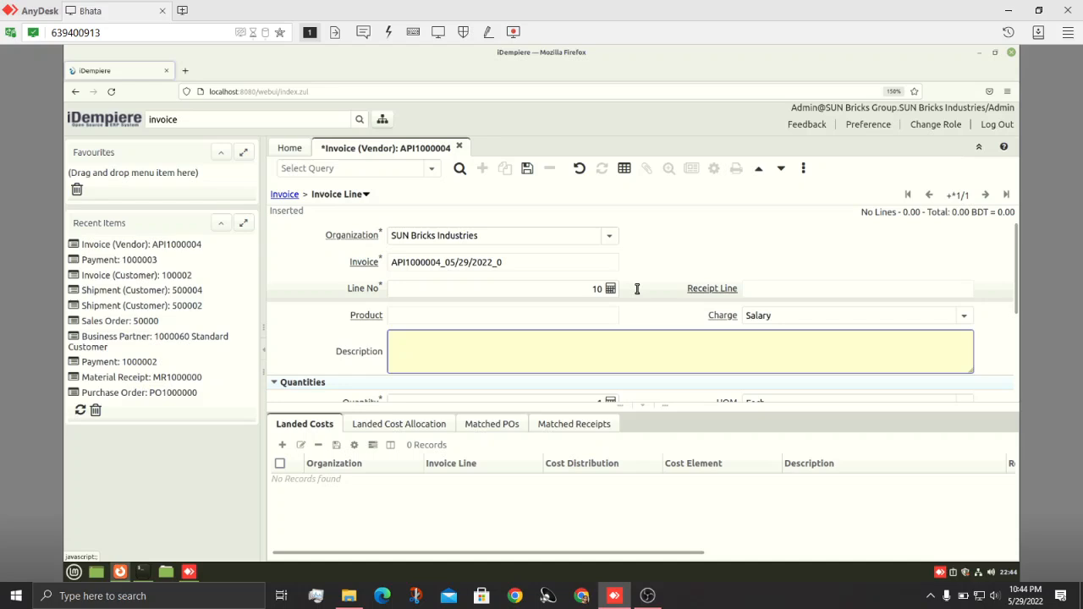
Step: Set the price of the Salary line to 5,000 and save the line
{"action": "scroll", "coordinate": [637, 290], "scroll_direction": "down", "scroll_amount": 1}
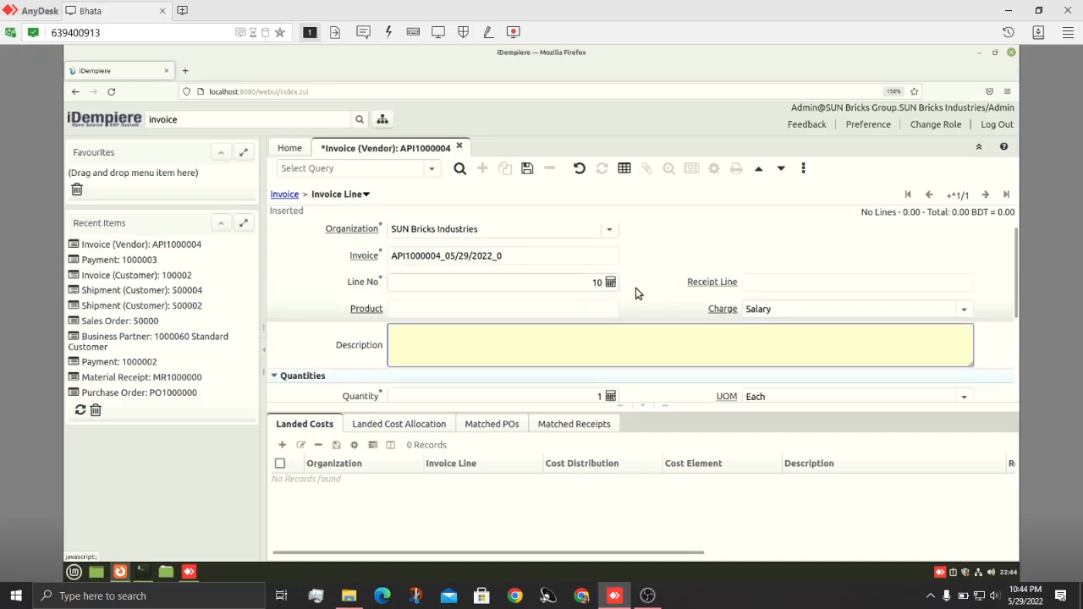
{"action": "scroll", "coordinate": [636, 289], "scroll_direction": "down", "scroll_amount": 3}
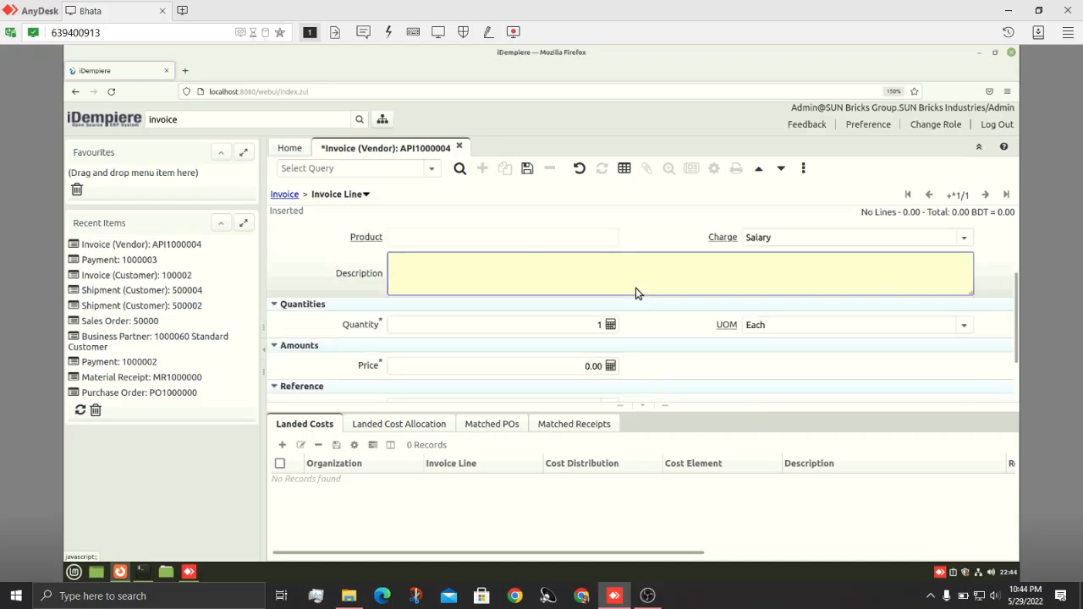
{"action": "scroll", "coordinate": [543, 342], "scroll_direction": "down", "scroll_amount": 2}
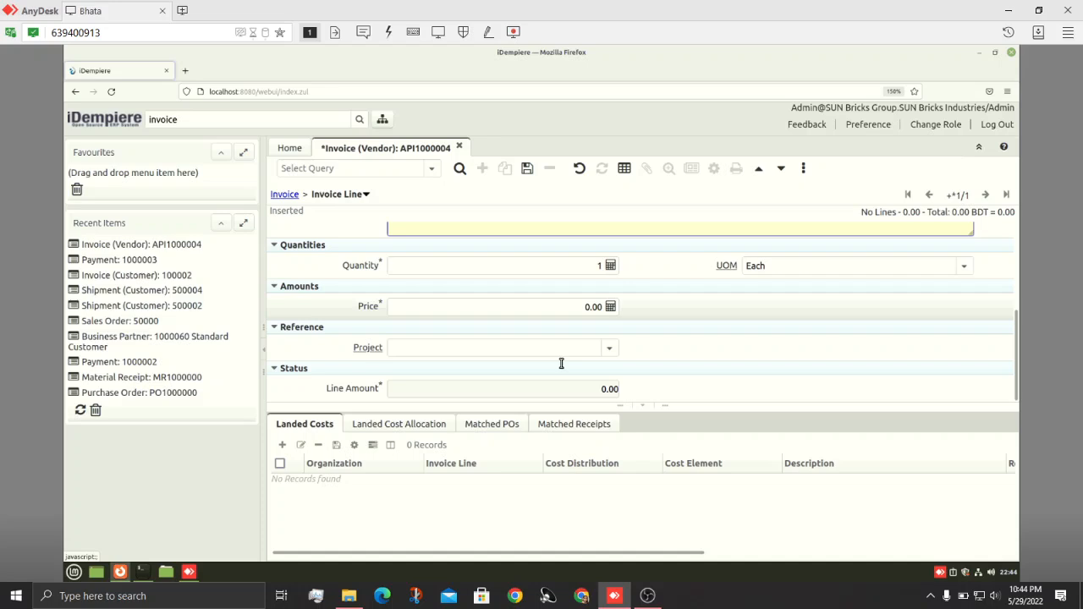
{"action": "left_click", "coordinate": [570, 310]}
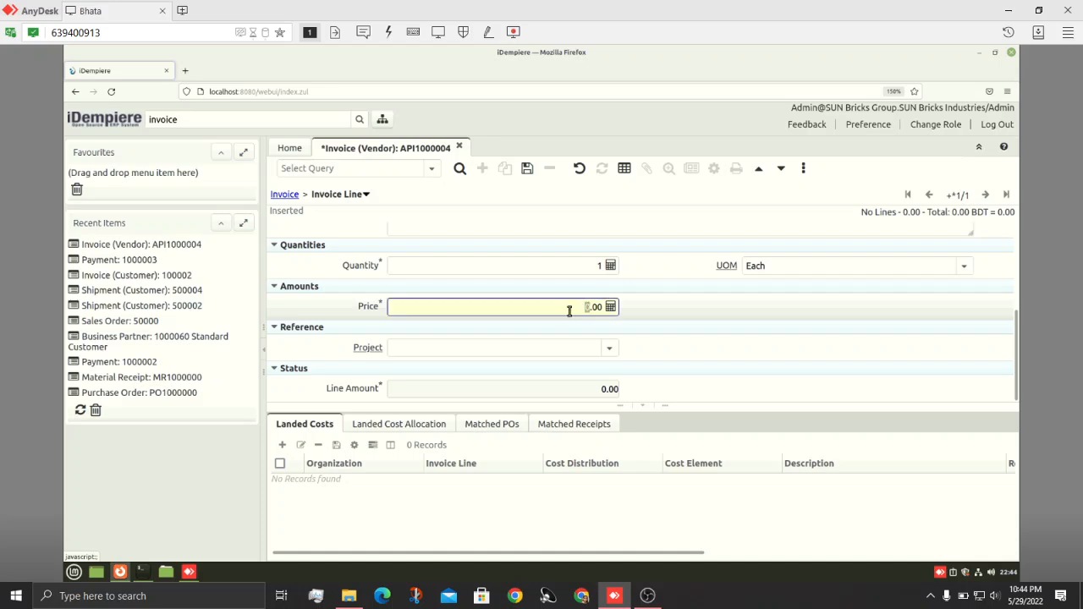
{"action": "type", "text": "500"}
{"action": "type", "text": "0"}
{"action": "key", "text": "Tab"}
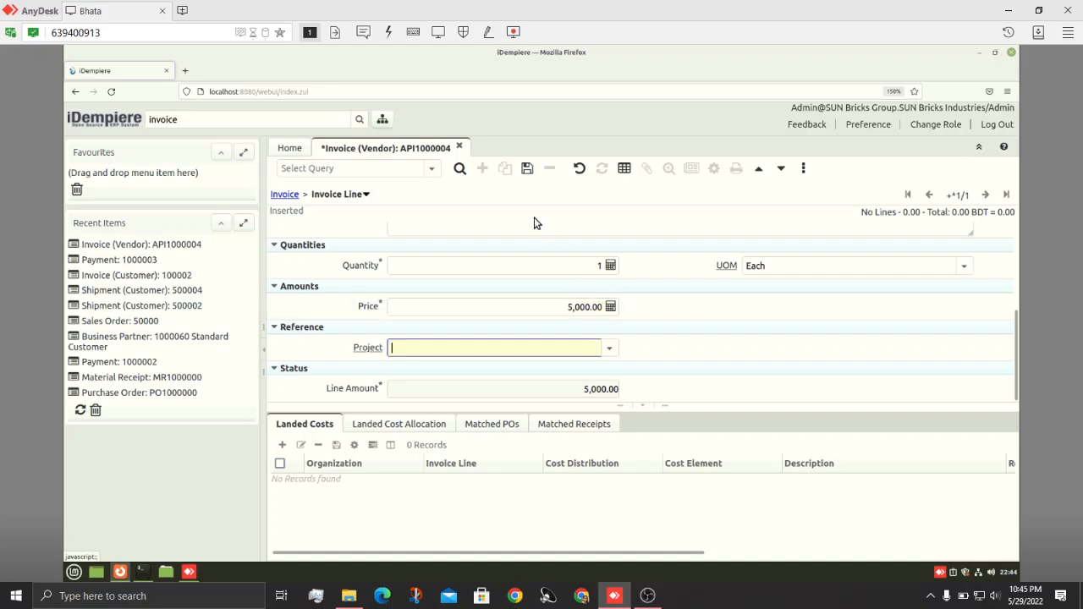
{"action": "left_click", "coordinate": [526, 169]}
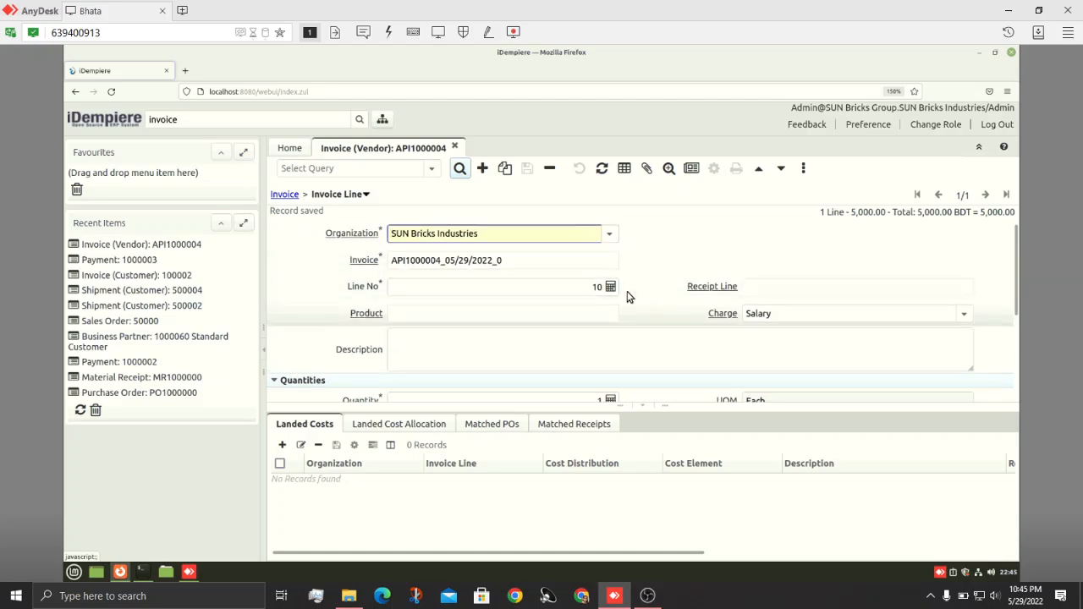
Step: Add a second invoice line and set its charge to Office Expense
{"action": "left_click", "coordinate": [483, 170]}
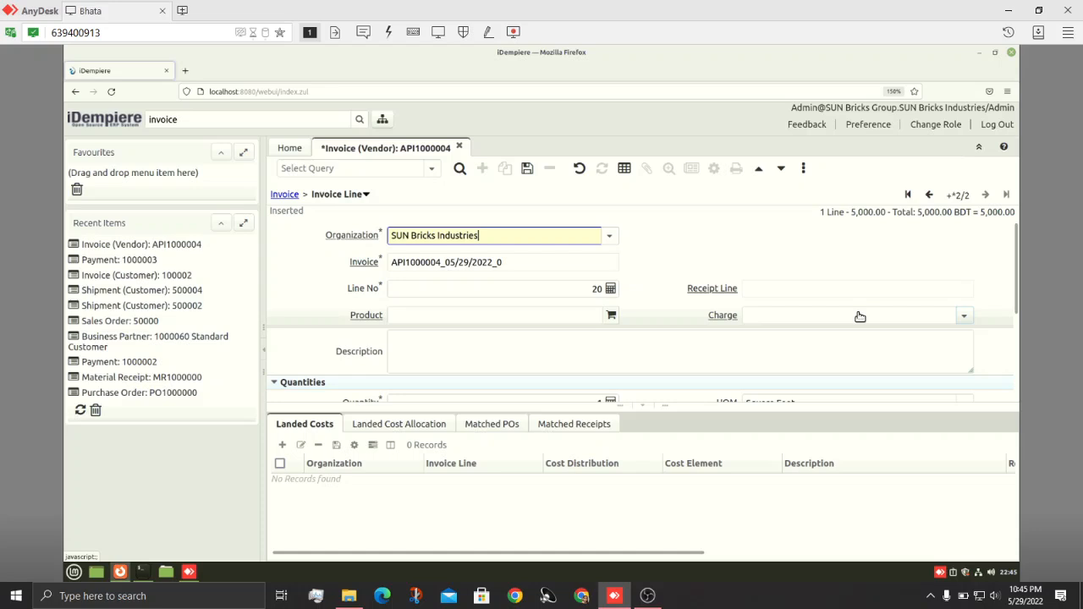
{"action": "left_click", "coordinate": [967, 319]}
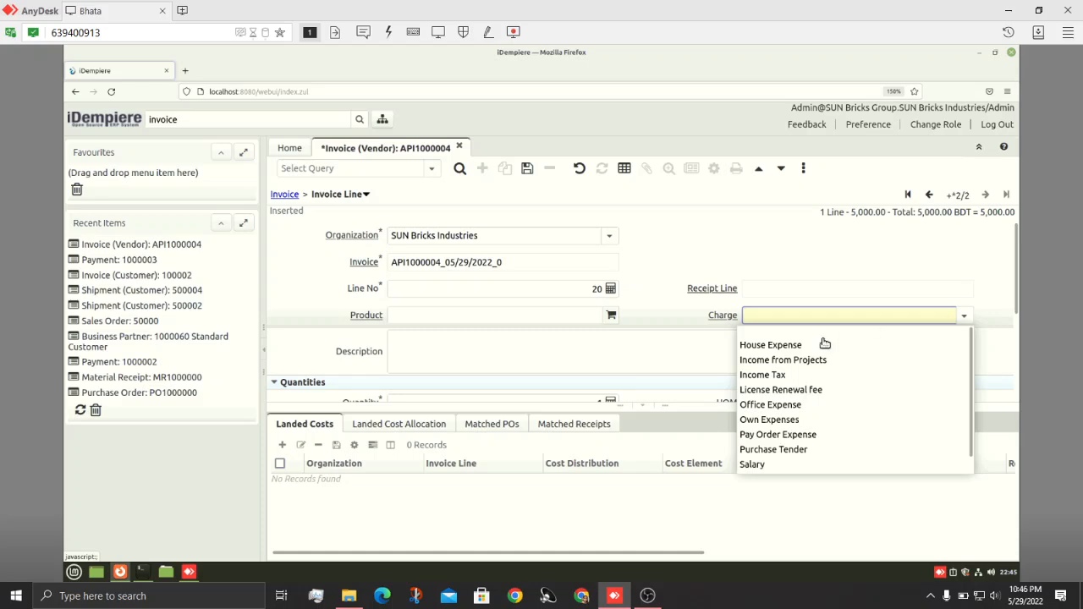
{"action": "left_click", "coordinate": [771, 405]}
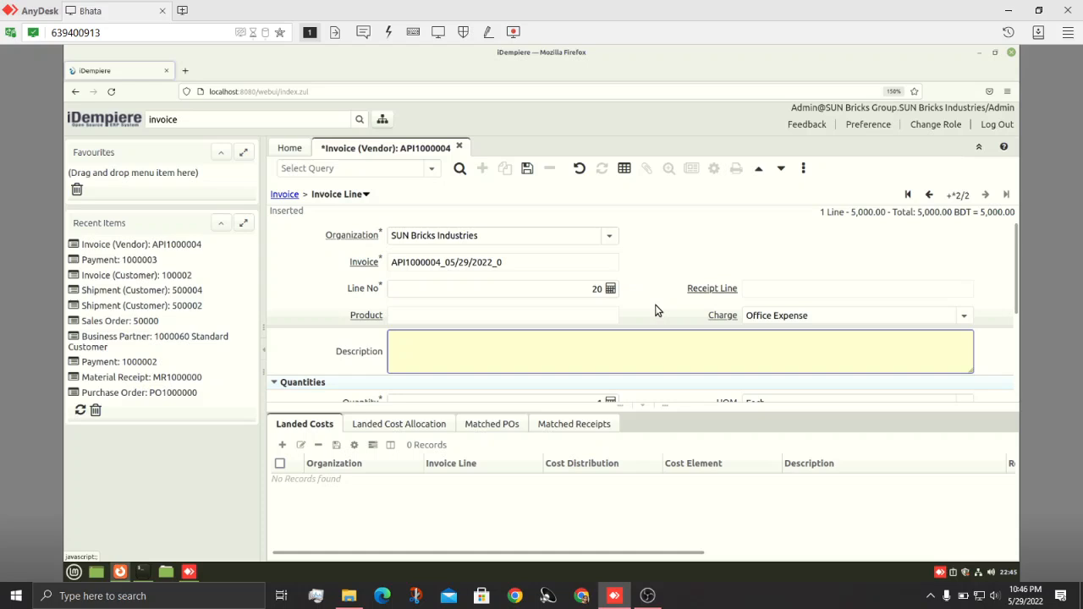
Step: Set the price of the Office Expense line to 600, save the line and return to the parent invoice
{"action": "scroll", "coordinate": [656, 311], "scroll_direction": "down", "scroll_amount": 3}
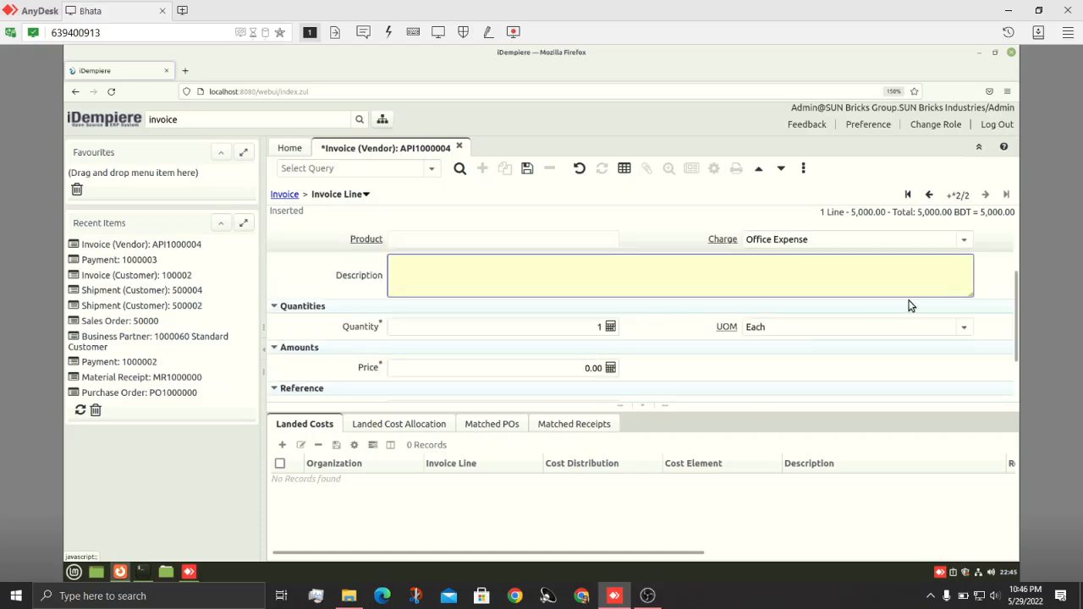
{"action": "scroll", "coordinate": [554, 325], "scroll_direction": "down", "scroll_amount": 1}
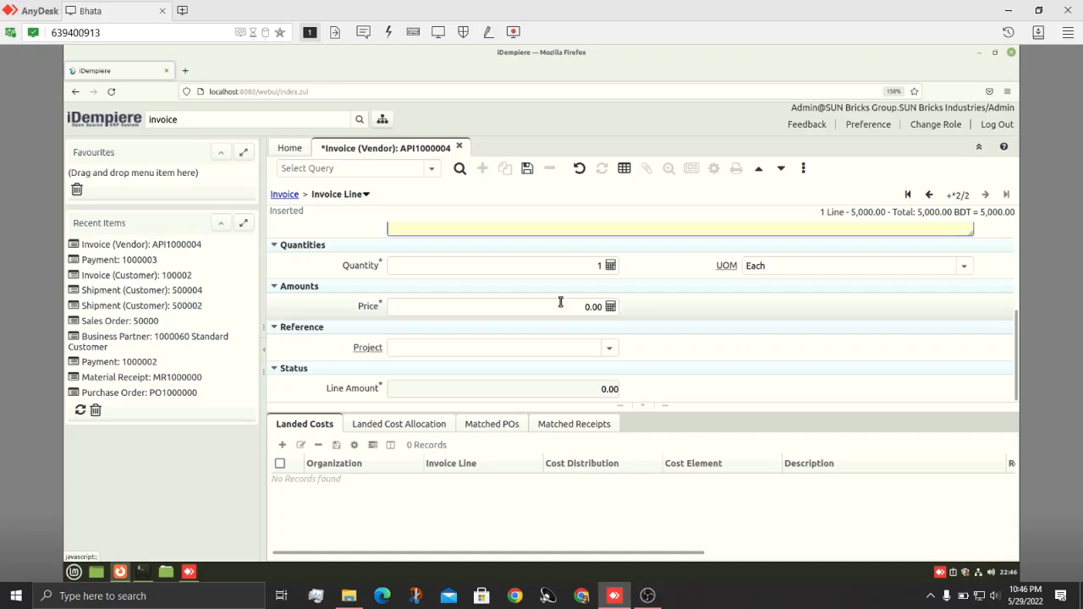
{"action": "left_click", "coordinate": [560, 305]}
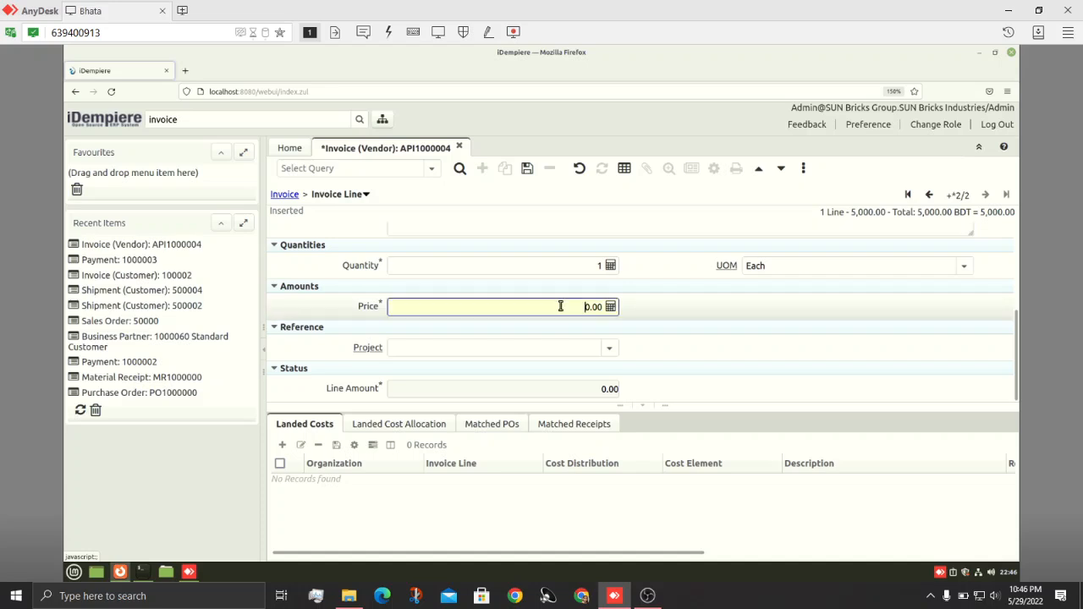
{"action": "type", "text": "60"}
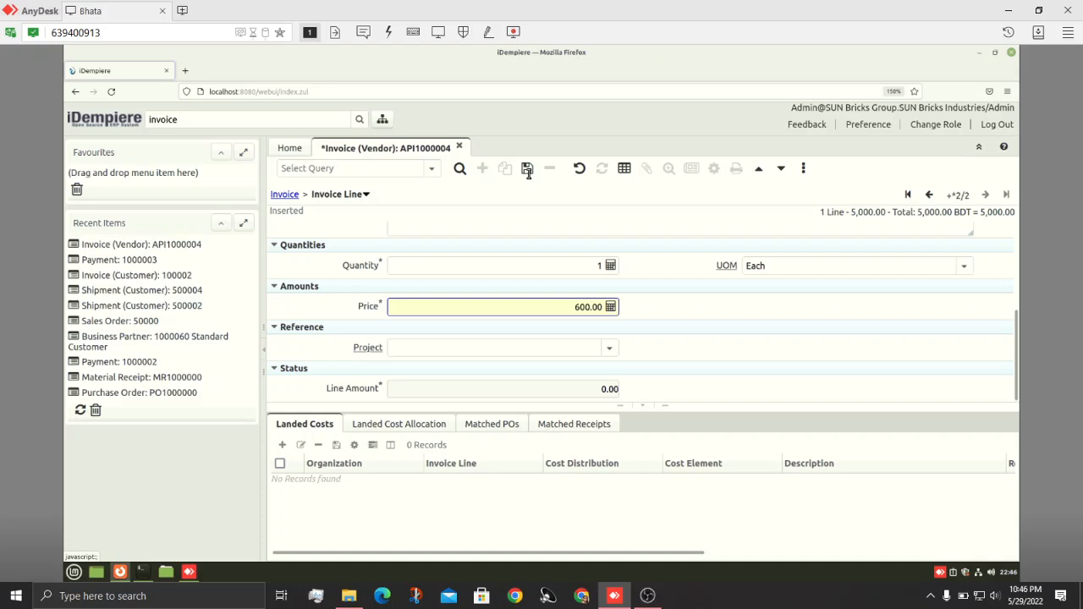
{"action": "left_click", "coordinate": [528, 170]}
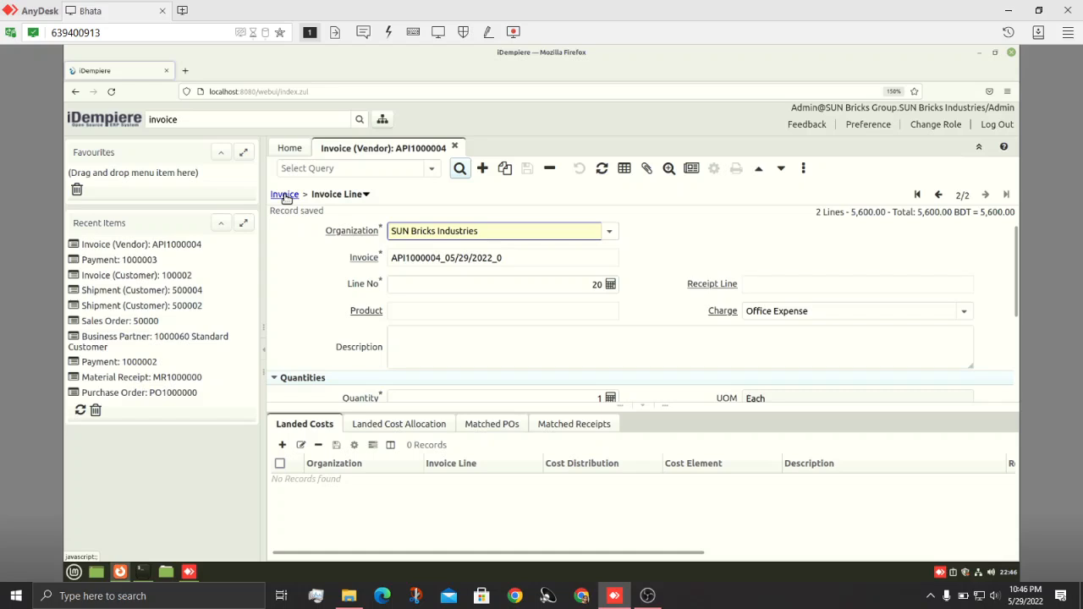
{"action": "left_click", "coordinate": [284, 194]}
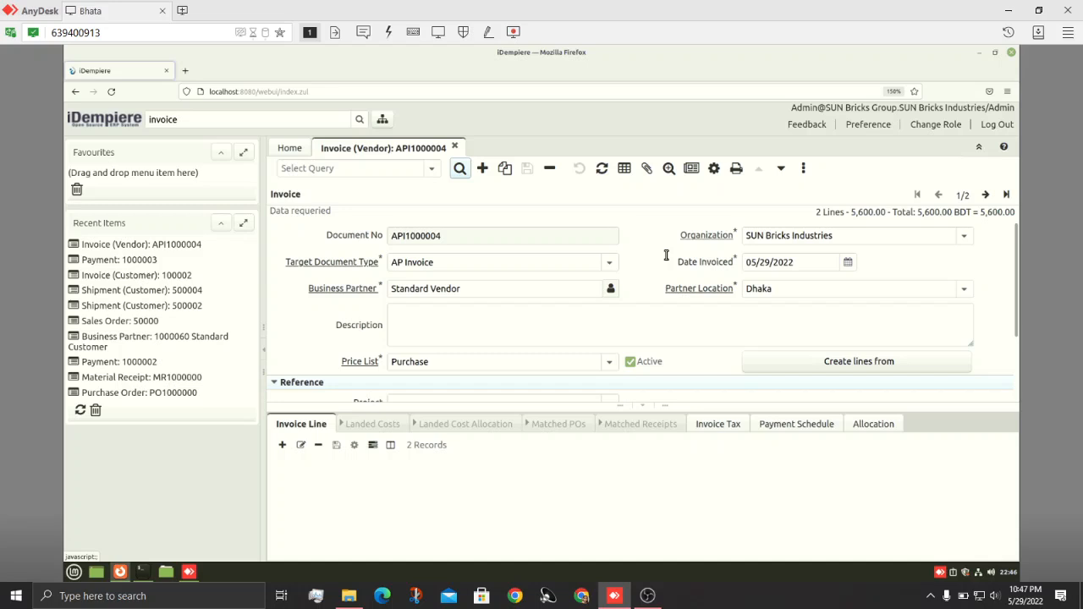
{"action": "left_click", "coordinate": [979, 596]}
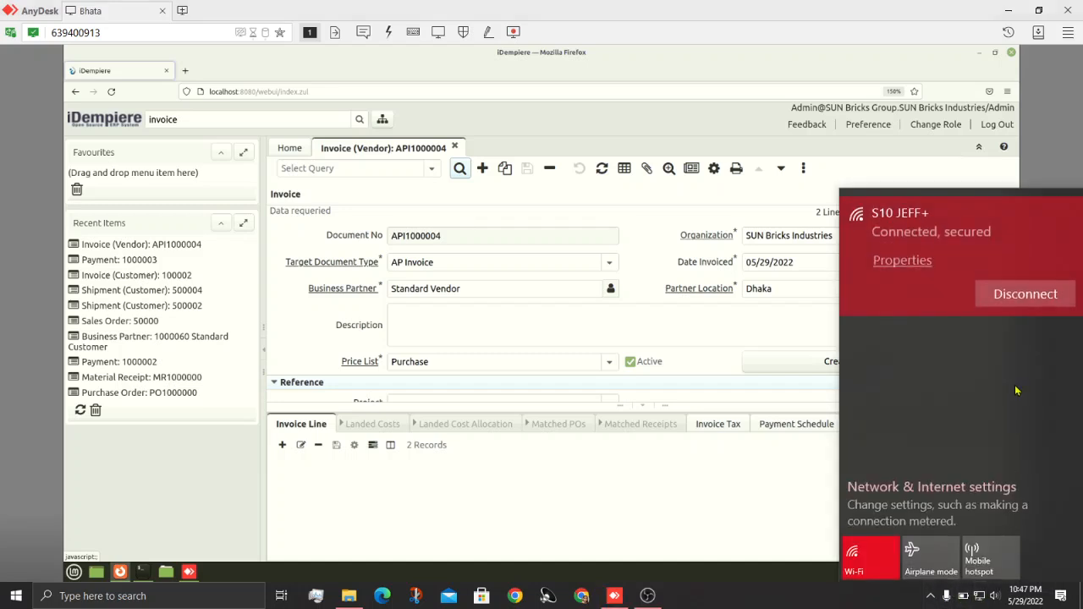
Step: Switch the Wi-Fi connection to the Danger Zone network and reconnect the dropped AnyDesk remote session
{"action": "left_click", "coordinate": [937, 275]}
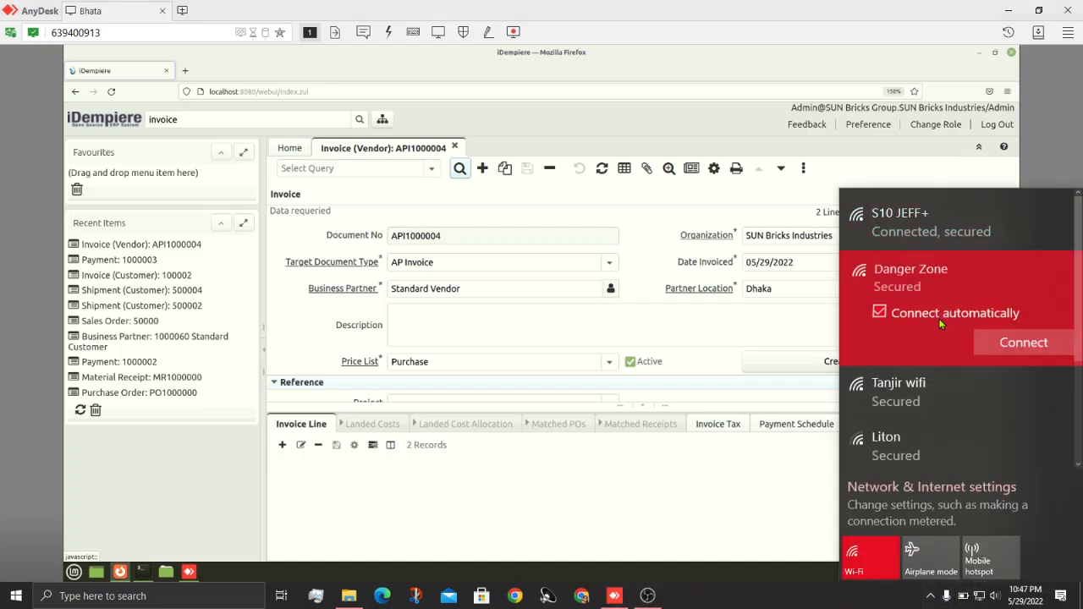
{"action": "left_click", "coordinate": [1016, 341]}
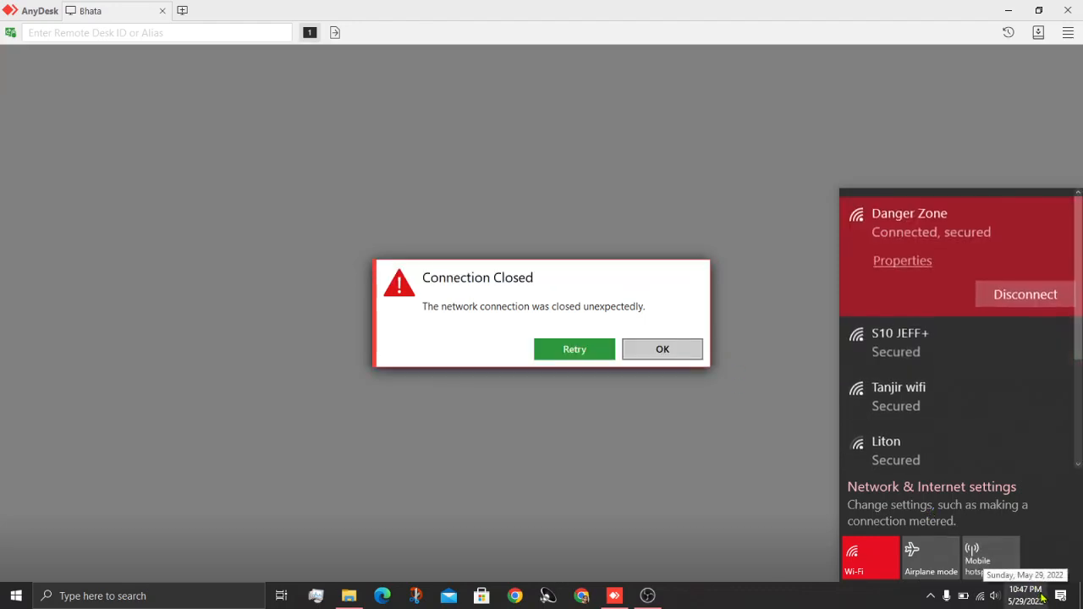
{"action": "left_click", "coordinate": [566, 349]}
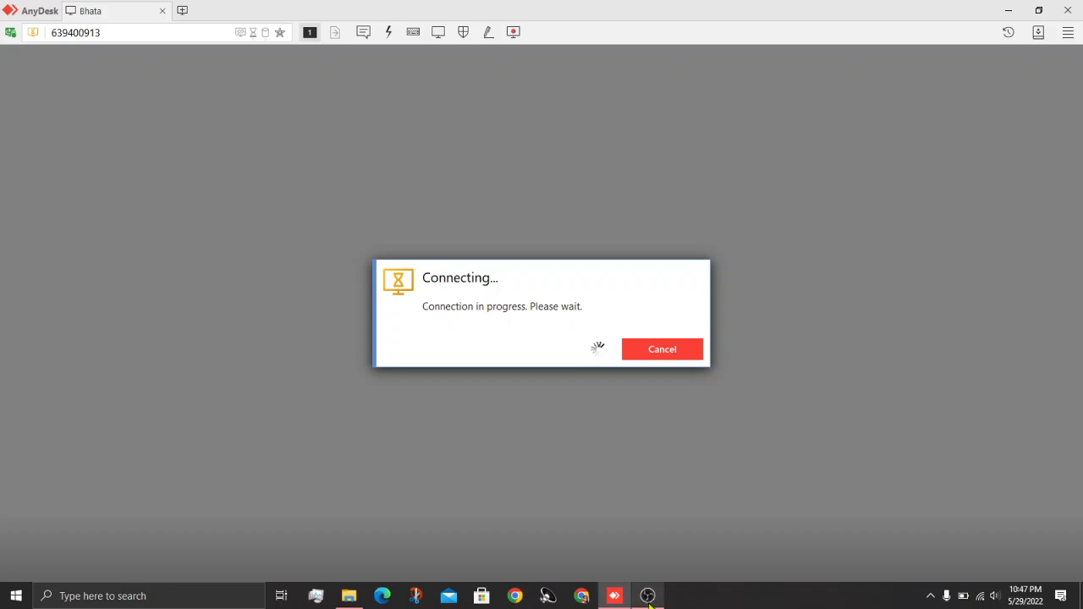
{"action": "mouse_move", "coordinate": [648, 599]}
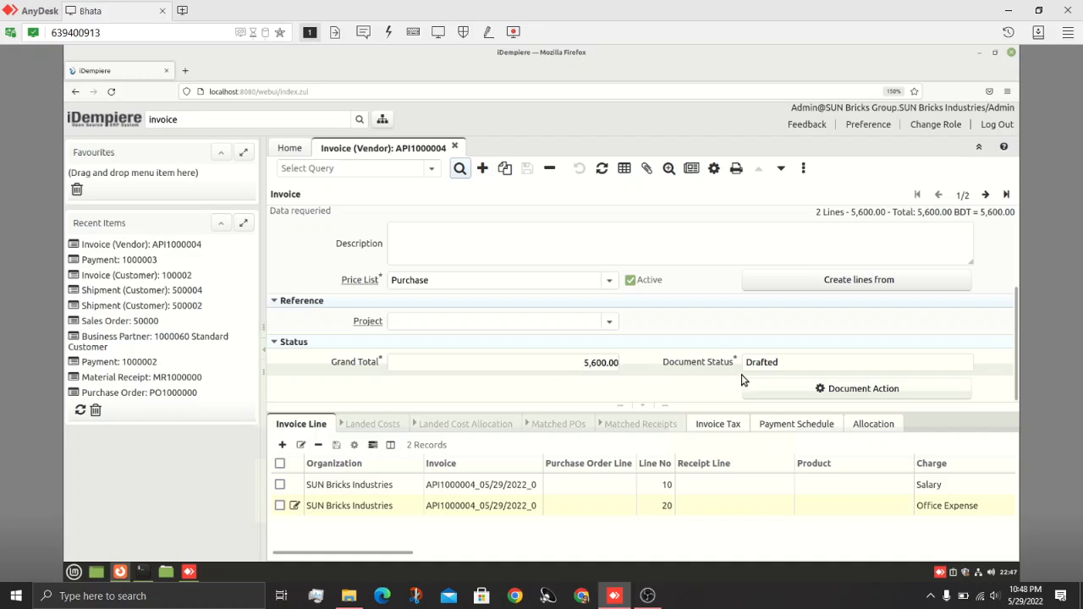
Step: Process the drafted vendor invoice with the Complete document action
{"action": "left_click", "coordinate": [765, 388]}
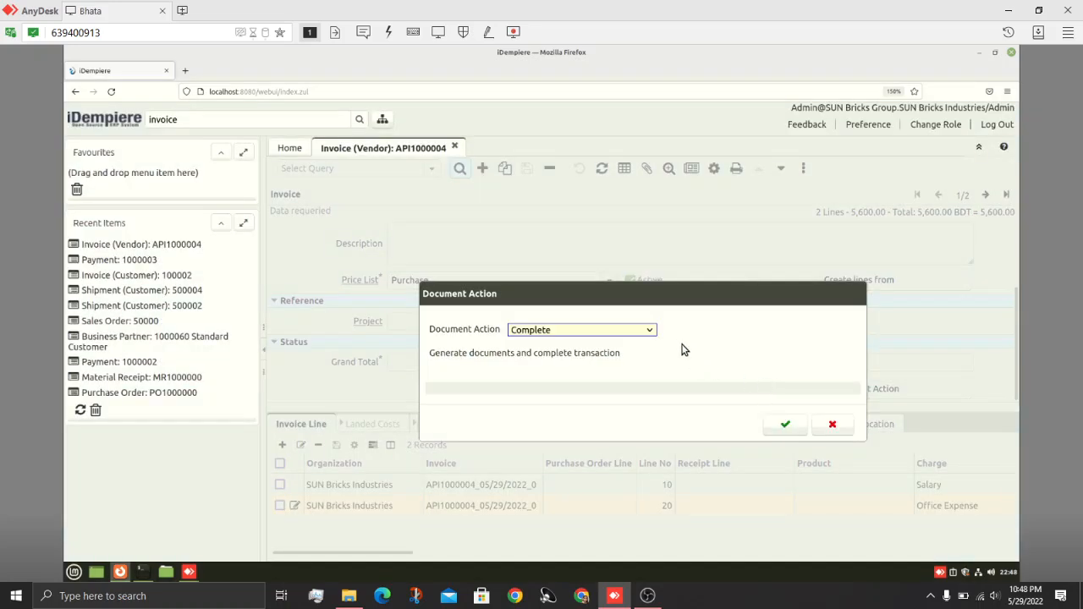
{"action": "left_click", "coordinate": [778, 428]}
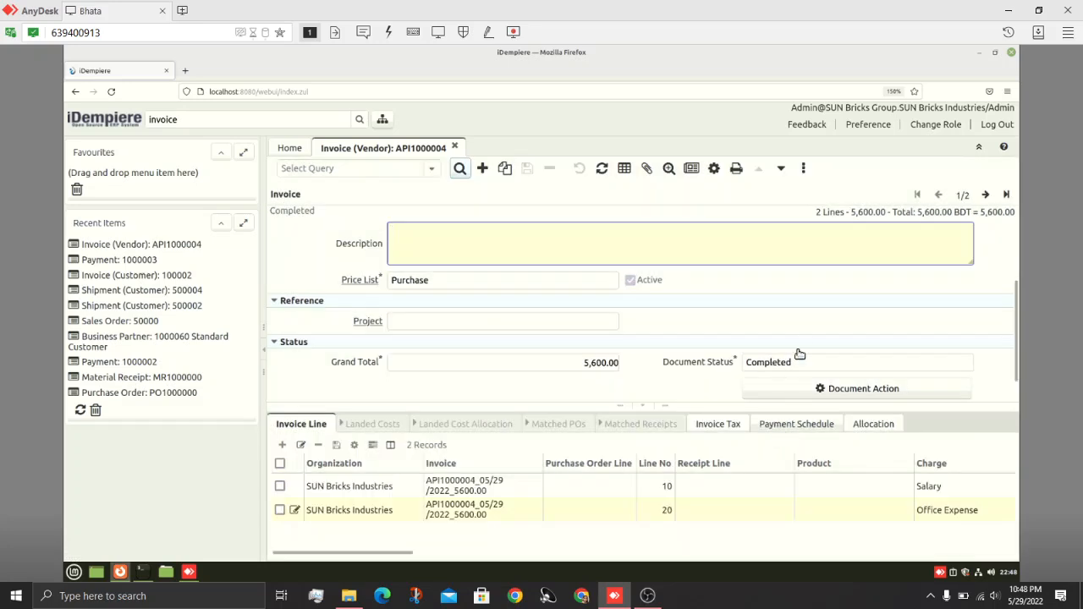
Step: Examine the accounting entries posted for the vendor invoice, then close the posting view
{"action": "scroll", "coordinate": [804, 338], "scroll_direction": "down", "scroll_amount": 1}
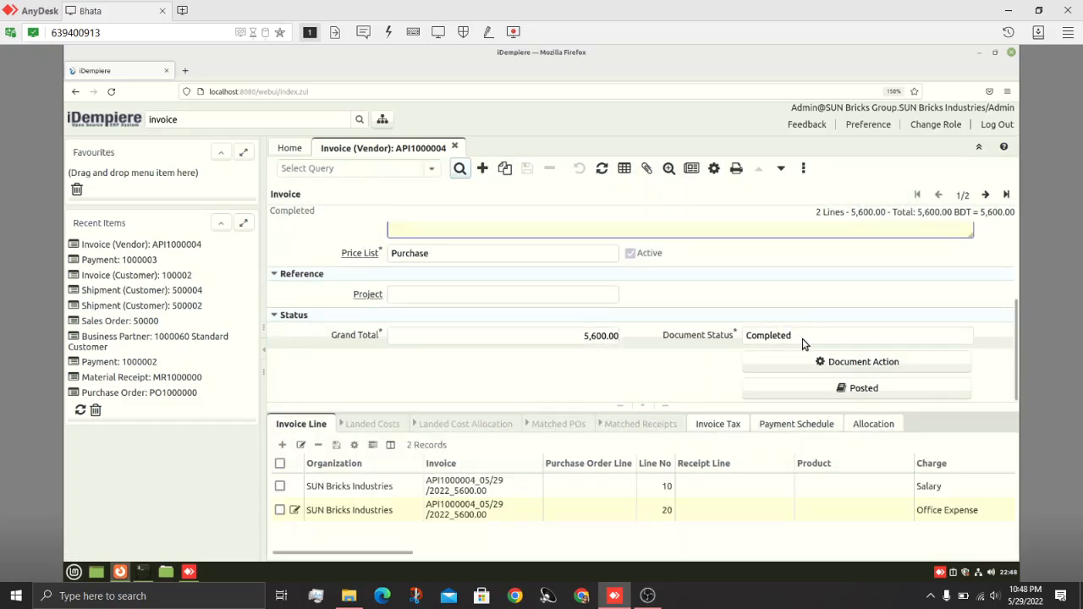
{"action": "left_click", "coordinate": [818, 389]}
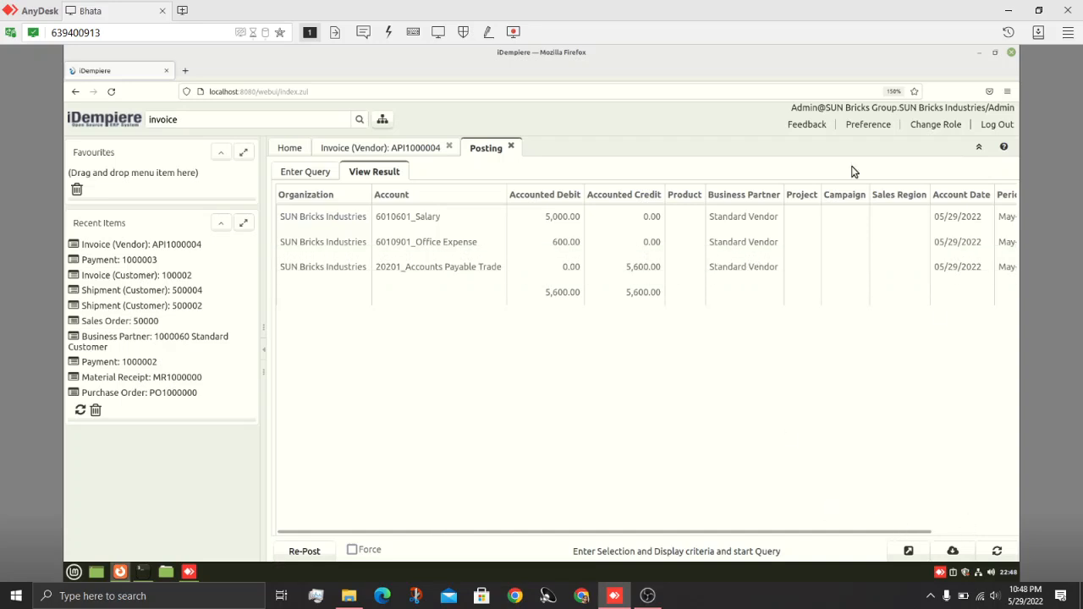
{"action": "left_click", "coordinate": [513, 148]}
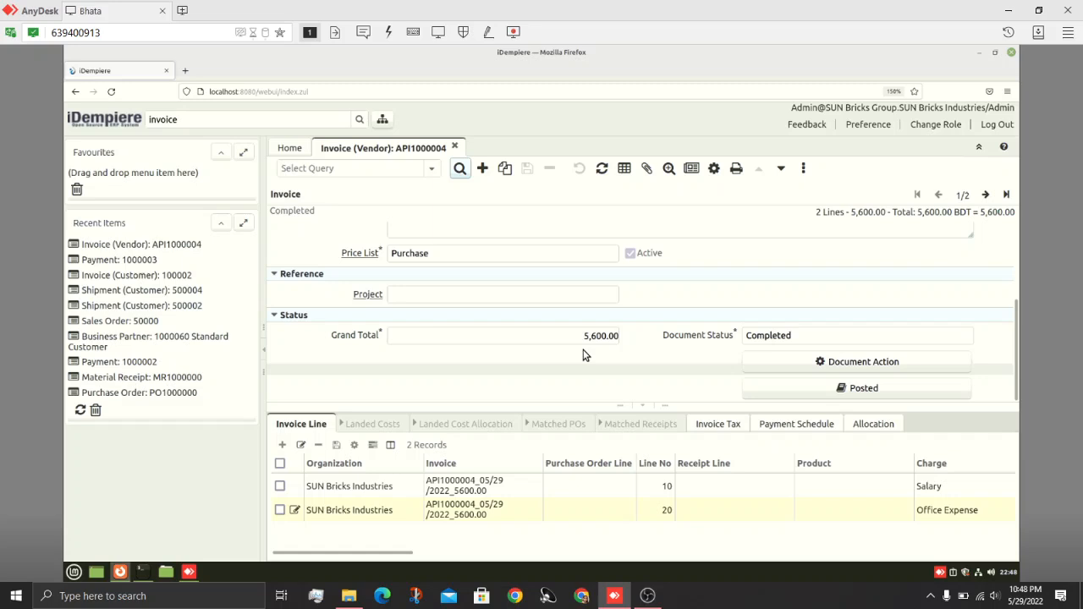
Step: Review the completed vendor invoice's header and status details and select its document number
{"action": "scroll", "coordinate": [583, 355], "scroll_direction": "up", "scroll_amount": 1}
{"action": "scroll", "coordinate": [583, 355], "scroll_direction": "up", "scroll_amount": 3}
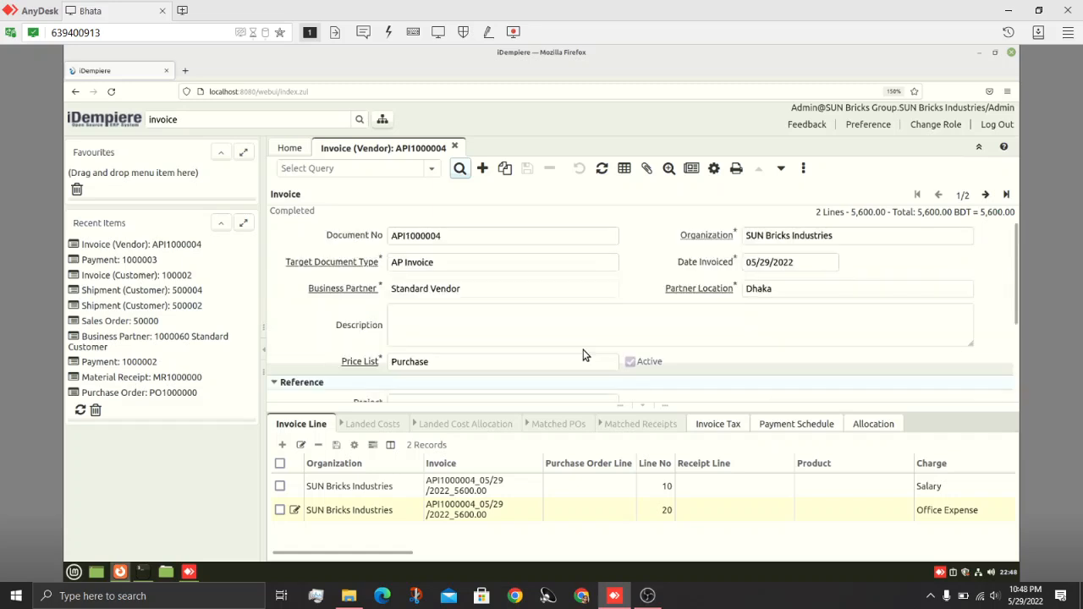
{"action": "scroll", "coordinate": [583, 355], "scroll_direction": "down", "scroll_amount": 3}
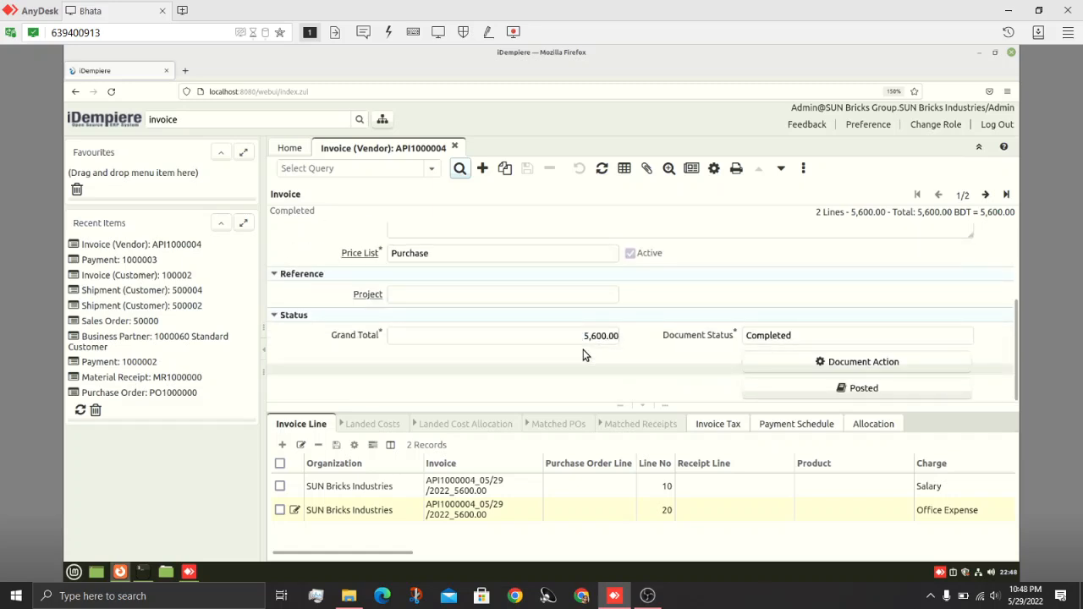
{"action": "scroll", "coordinate": [583, 355], "scroll_direction": "up", "scroll_amount": 3}
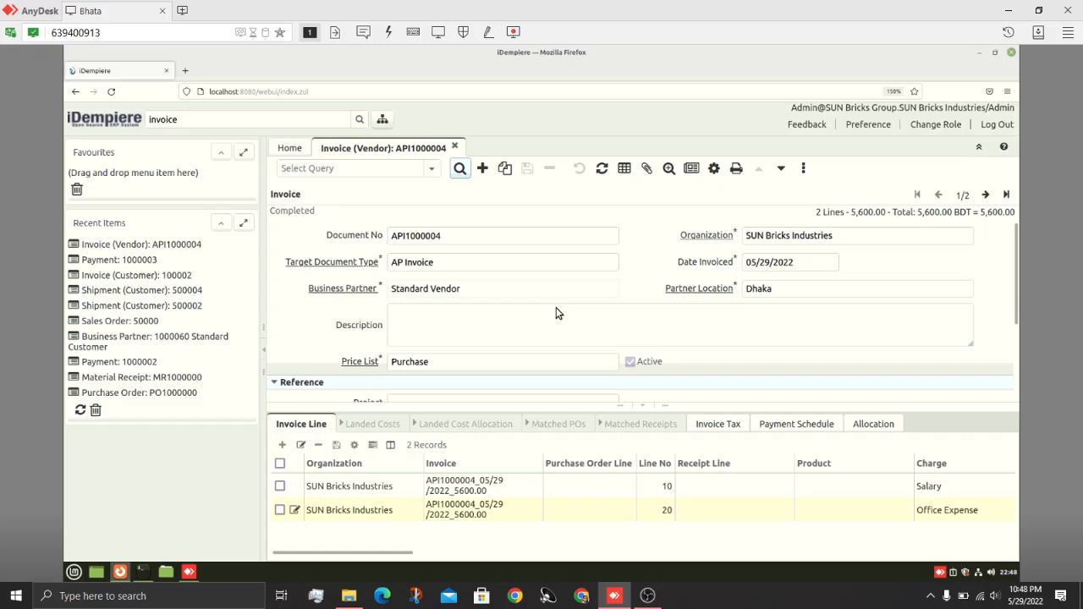
{"action": "left_click", "coordinate": [470, 237]}
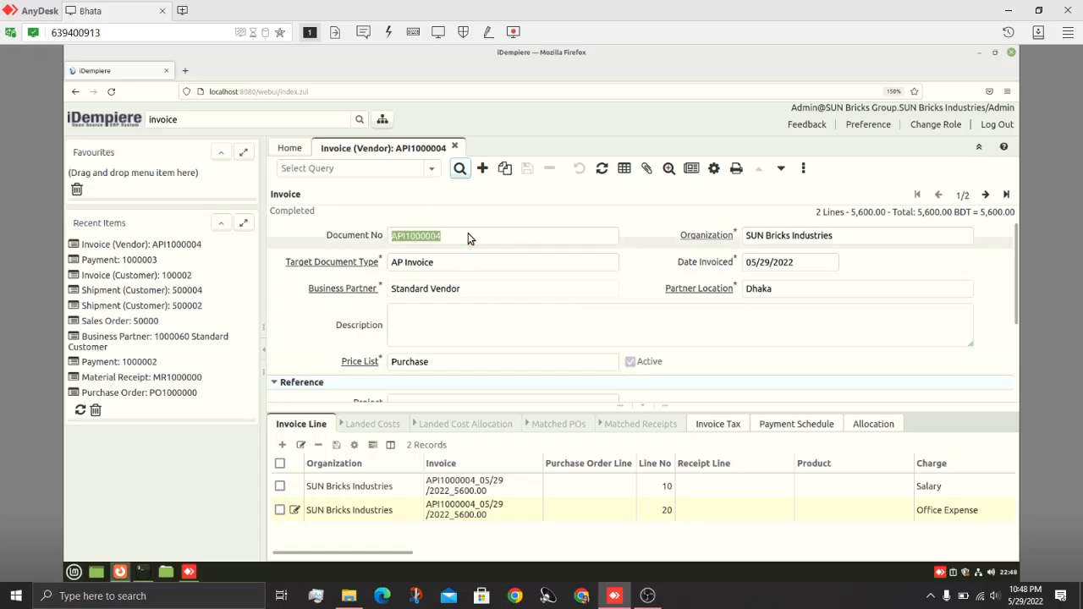